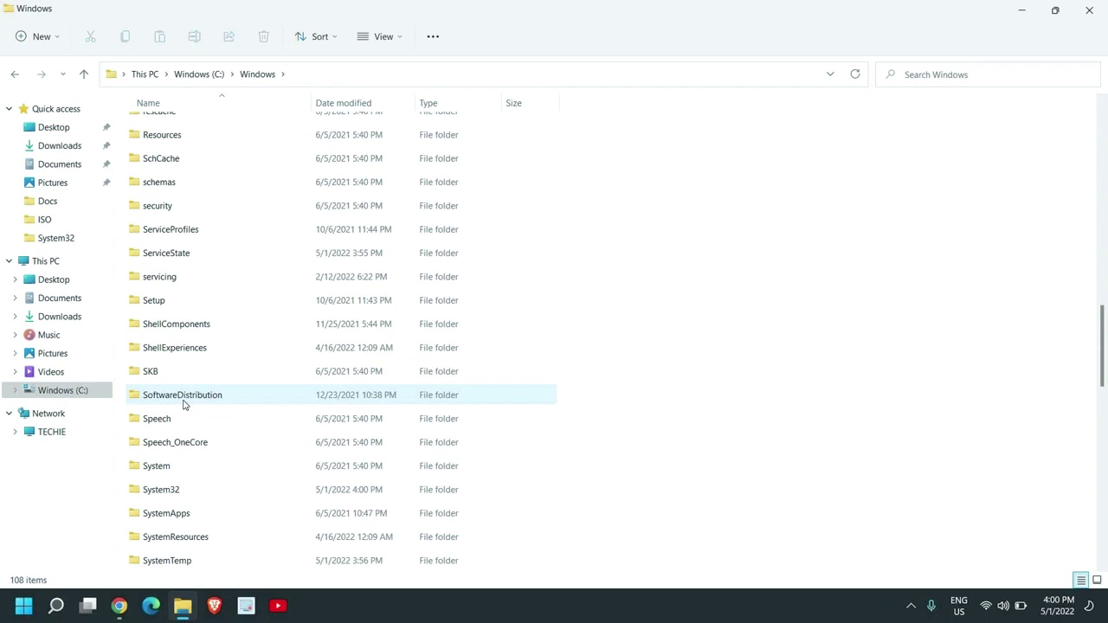
Permanently delete everything in the SoftwareDistribution\Download folder with administrator permission for all items, and close the folder window.
double_click(183, 397)
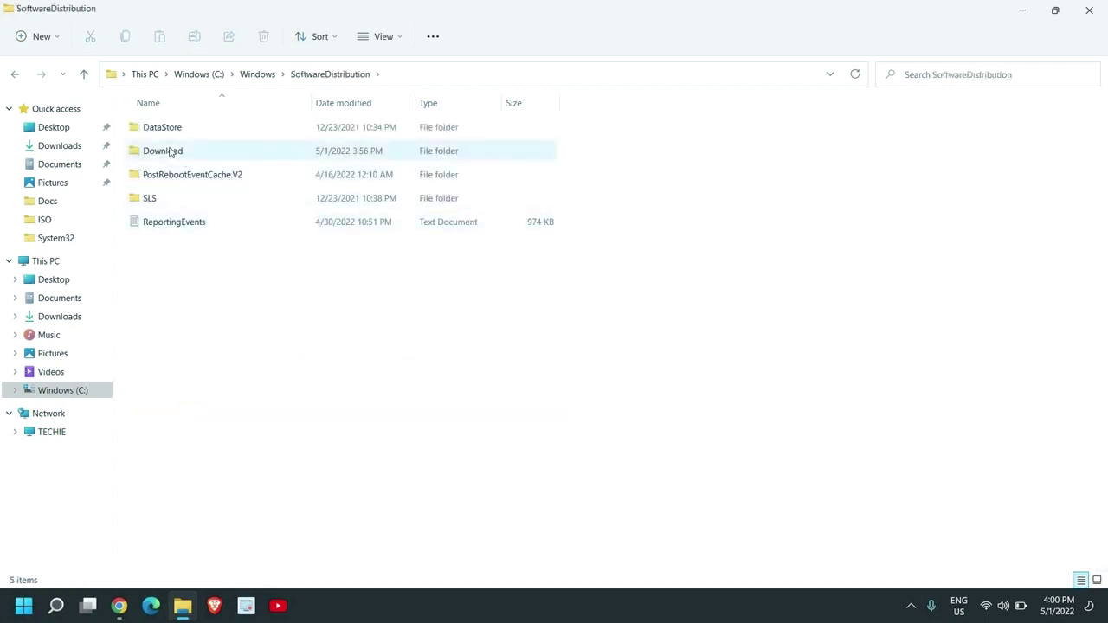
double_click(170, 152)
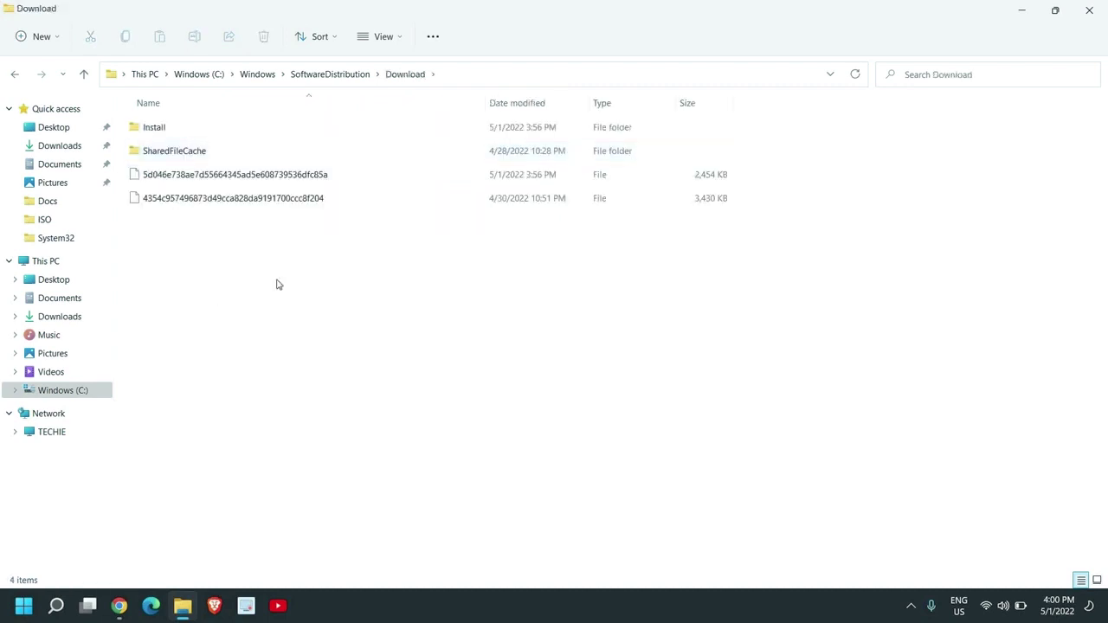
key(ctrl+a)
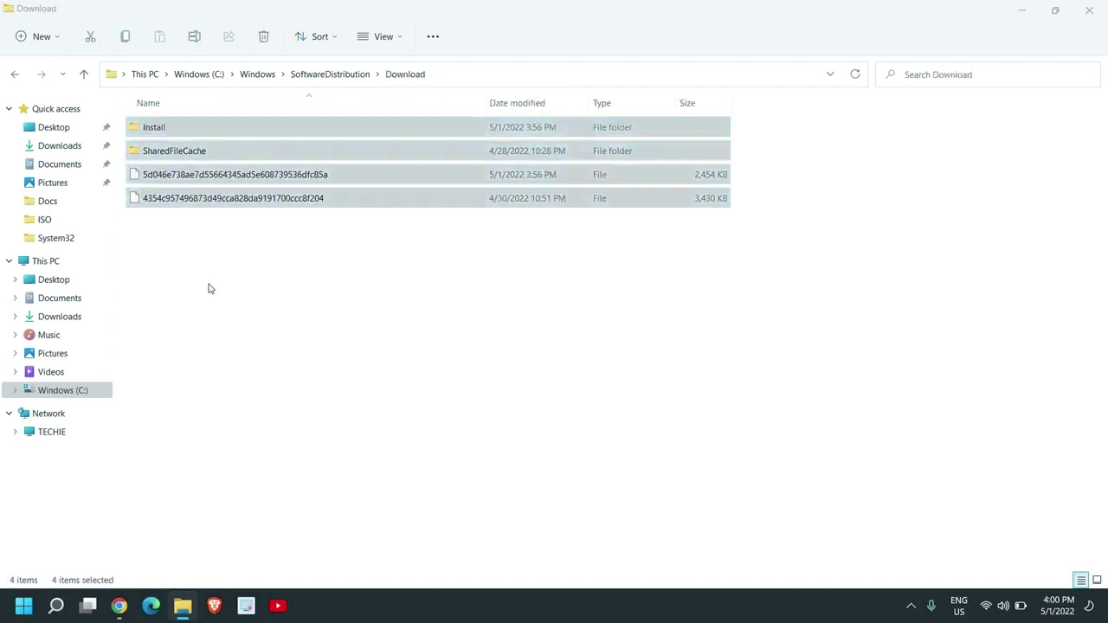
key(shift+Delete)
key(Return)
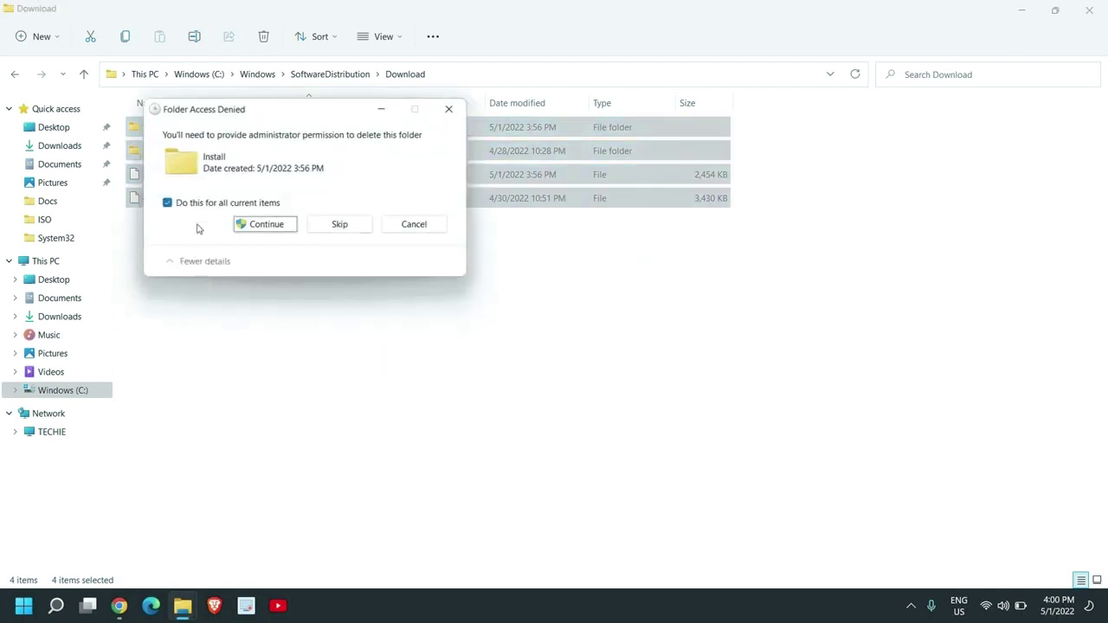
click(265, 225)
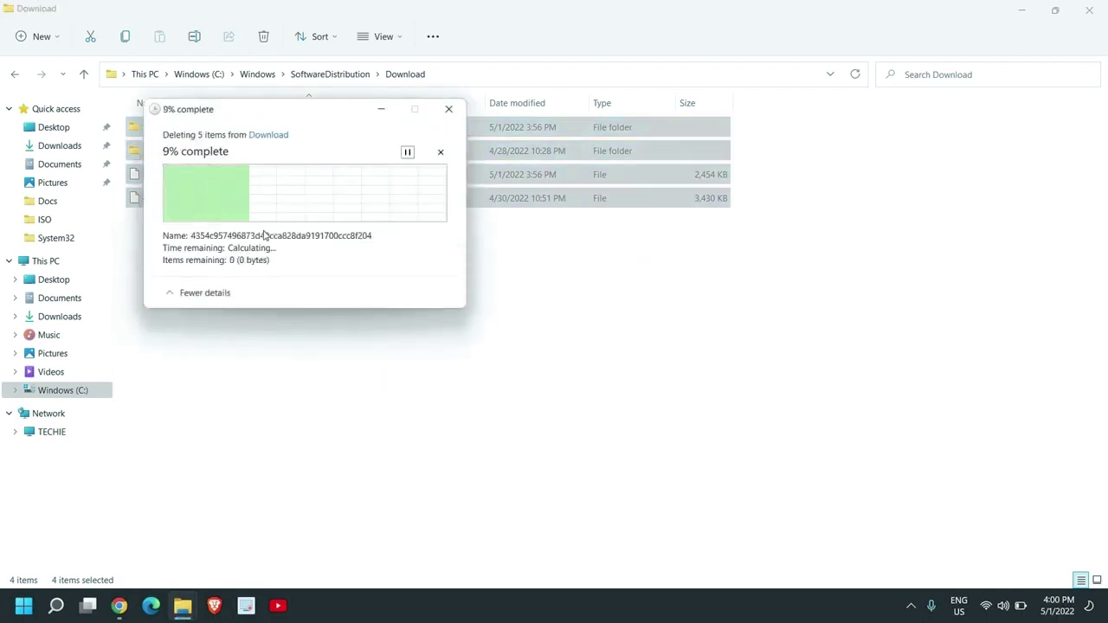
click(1089, 10)
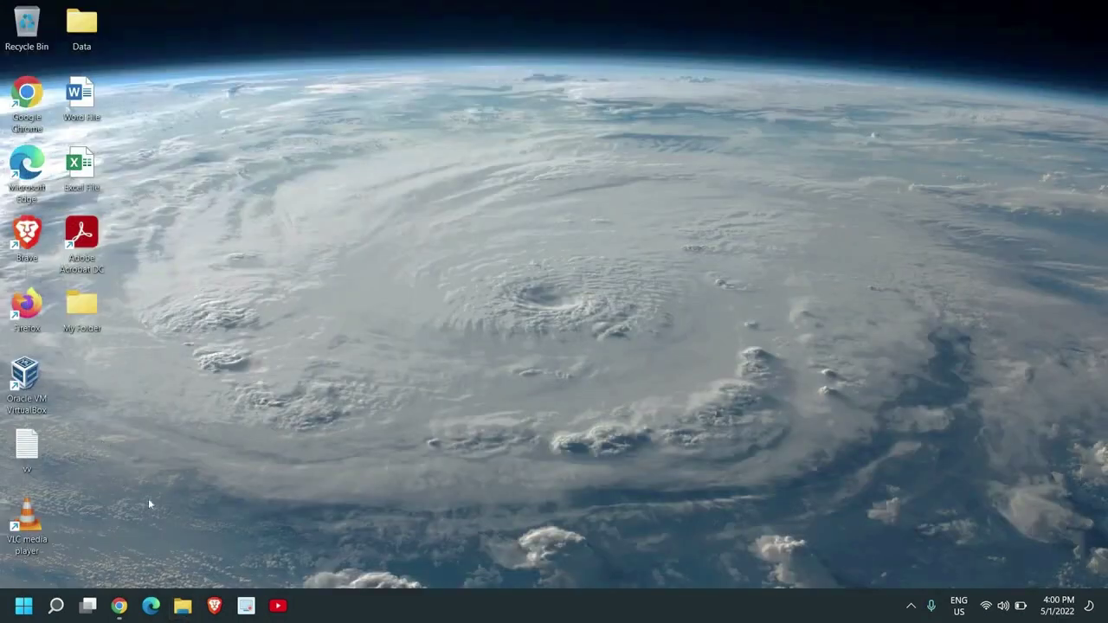
Search Windows for "troubleshoot settings" and open the list of other trouble-shooters.
click(58, 606)
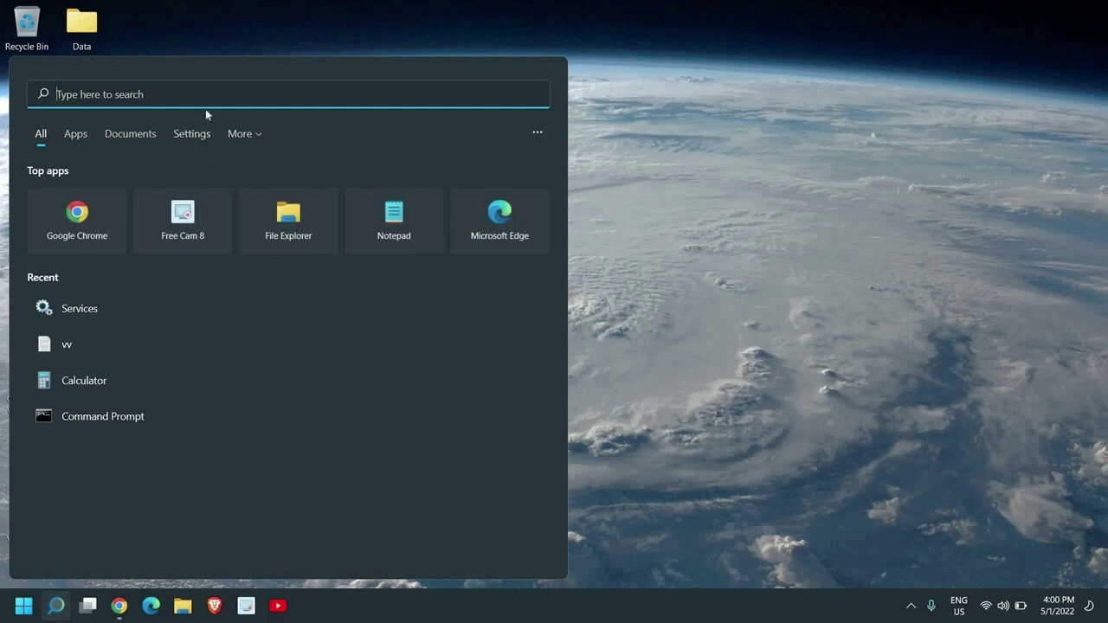
text(troubleshoot settings)
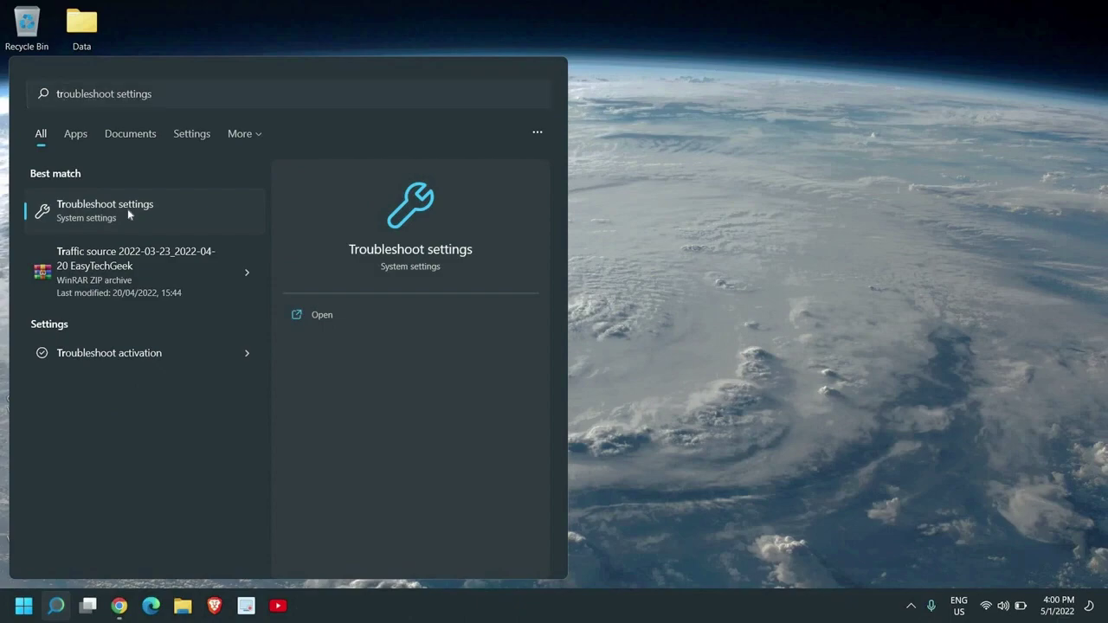
click(129, 212)
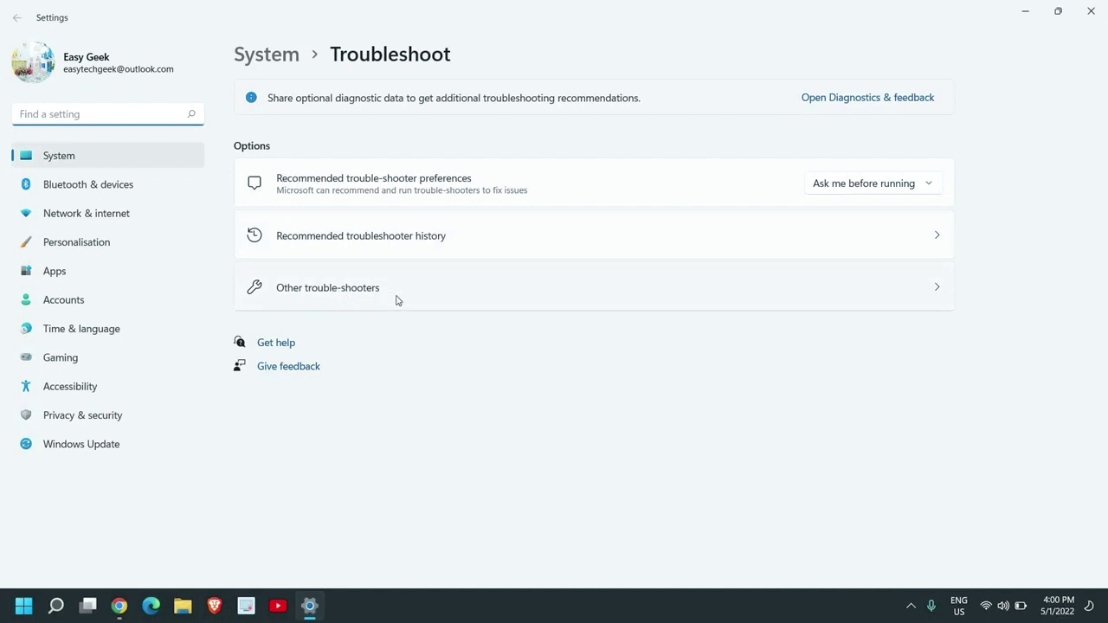
click(358, 295)
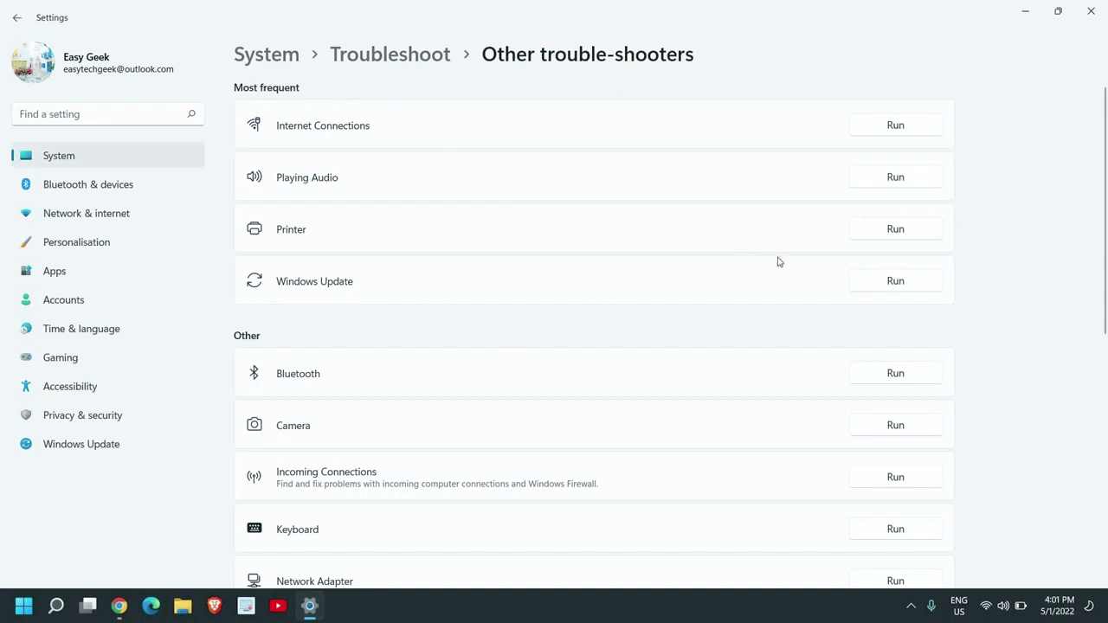
Start the Windows Update trouble-shooter, cancel its diagnostic and close Settings.
click(896, 281)
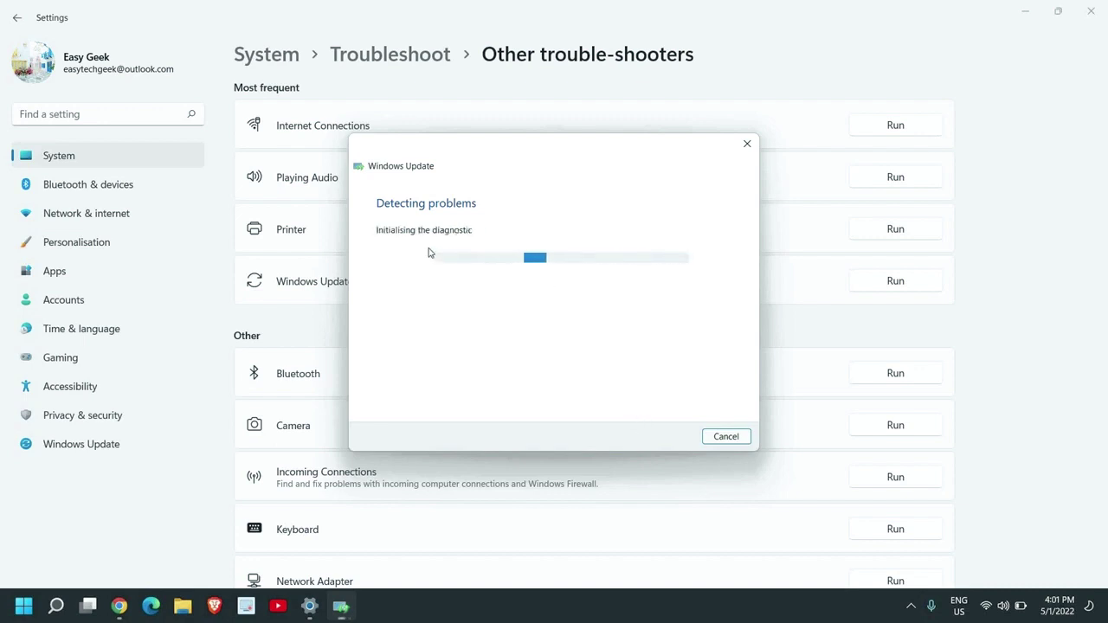
click(727, 437)
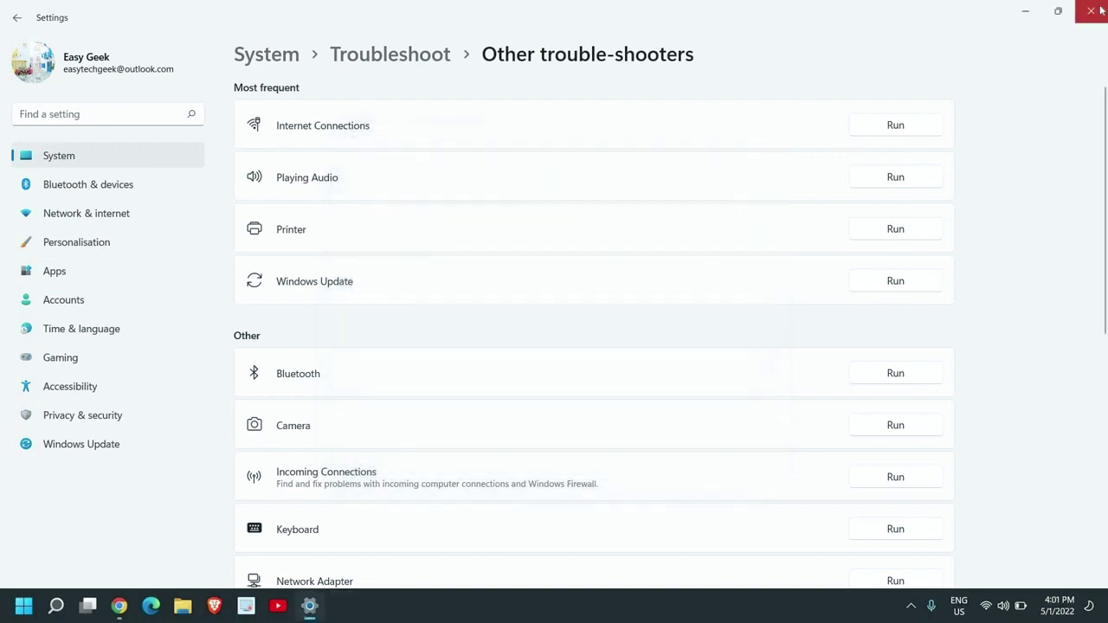
click(1091, 10)
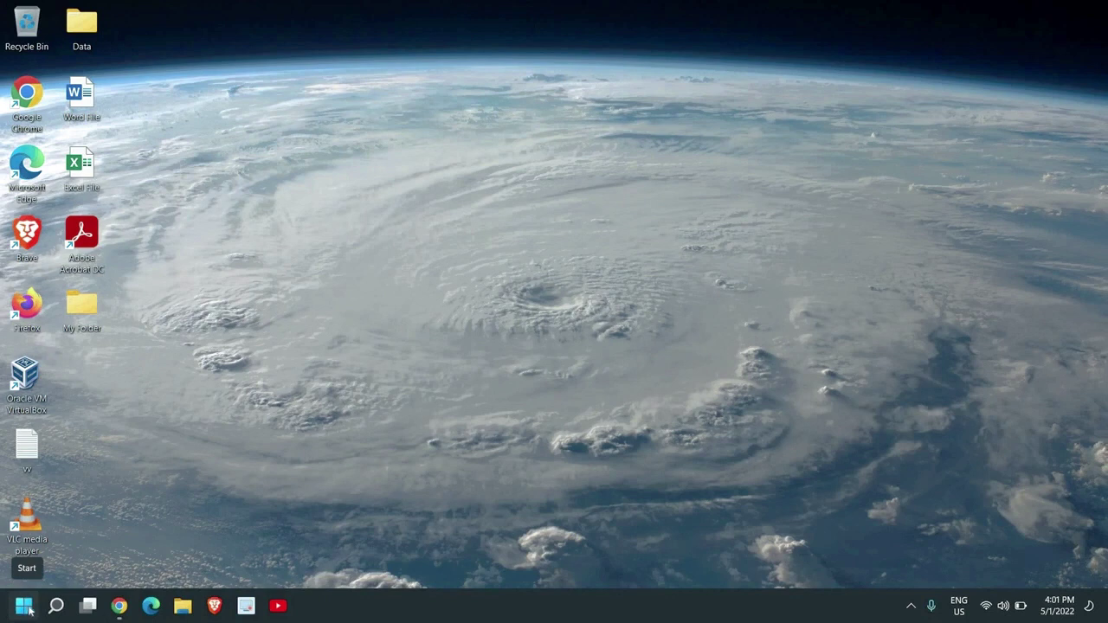
Launch Disk Clean-up for the C: drive by running the cleanmgr command.
right_click(28, 610)
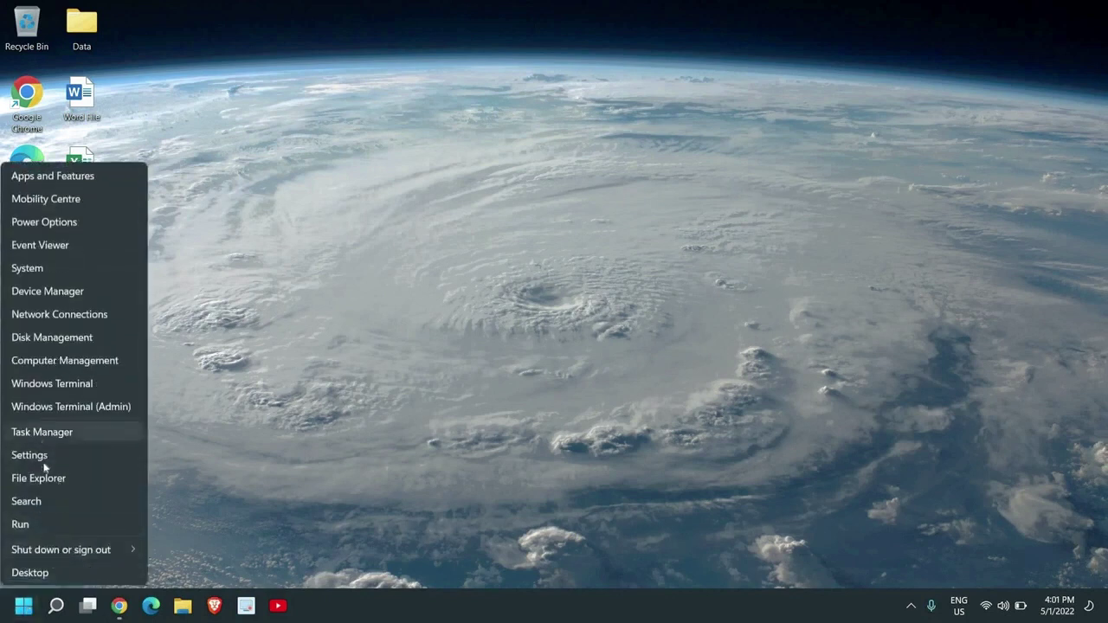
click(31, 524)
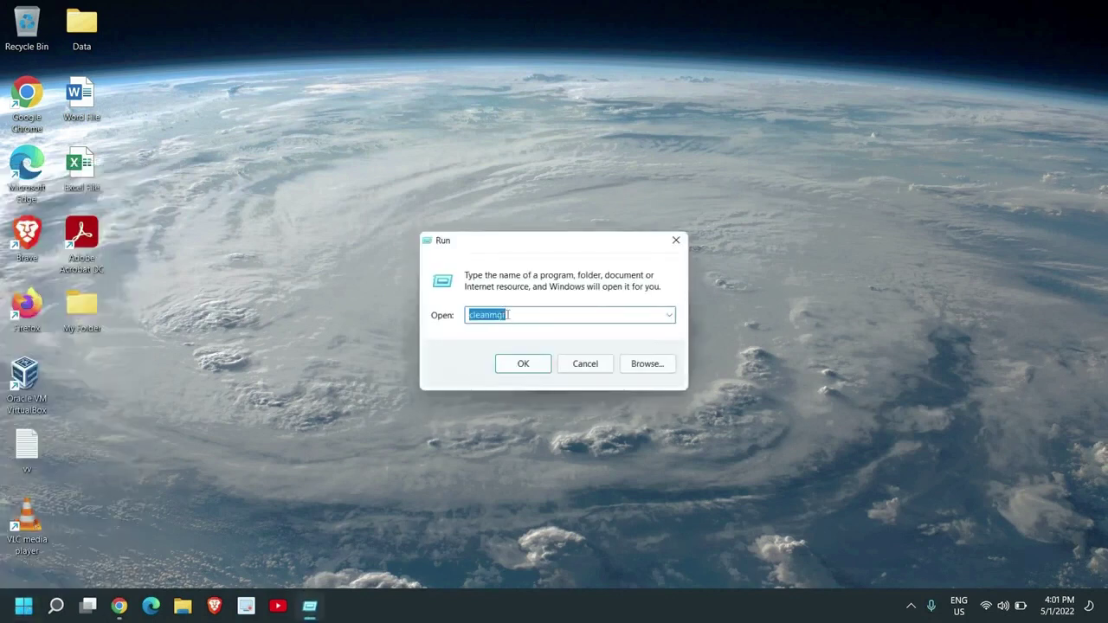
click(537, 319)
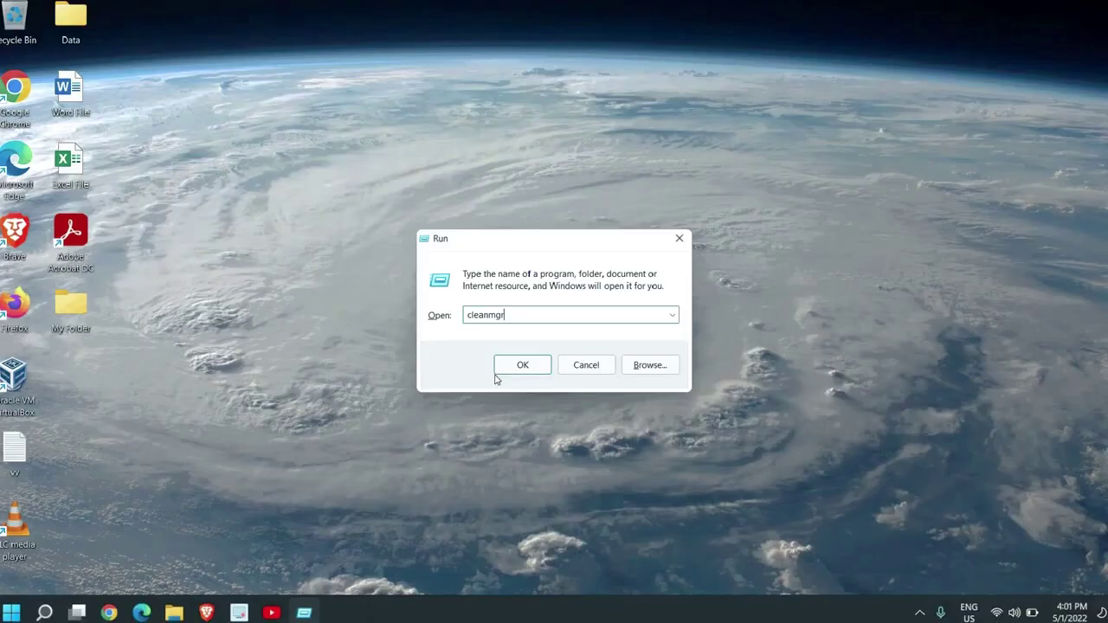
click(511, 366)
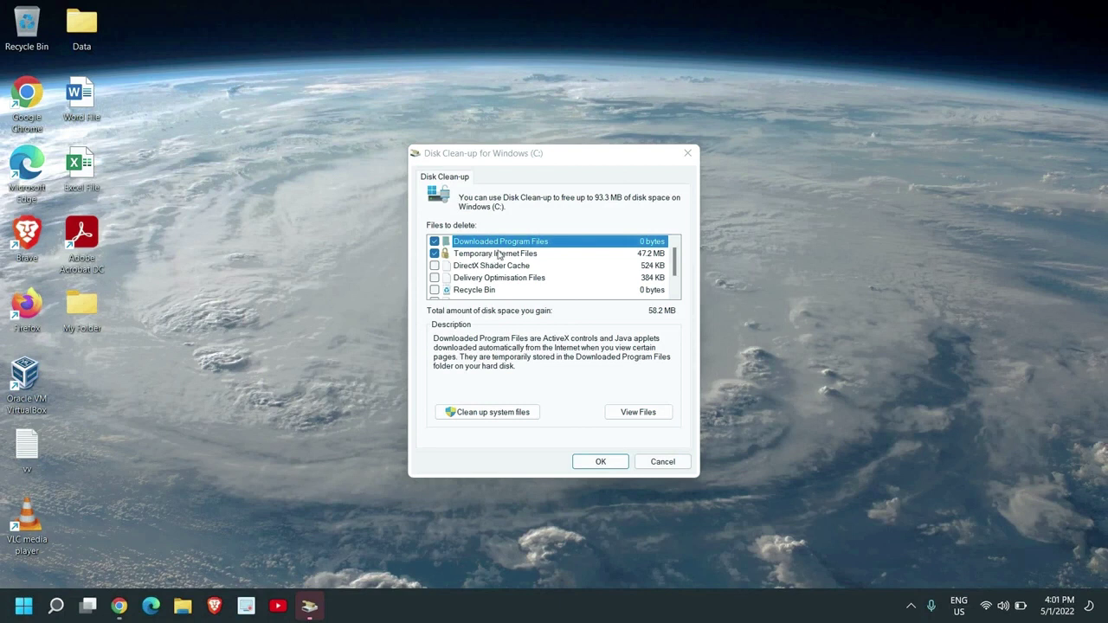
Add DirectX Shader Cache, Delivery Optimisation Files, Recycle Bin and Temporary files to the clean-up selection and permanently delete all selected files.
click(435, 266)
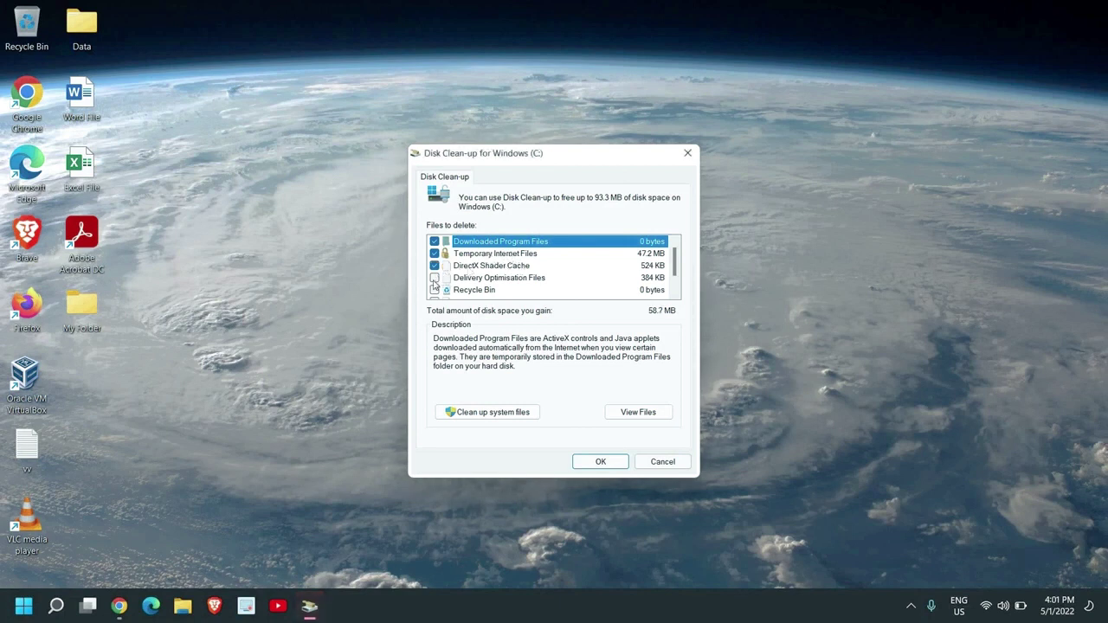
click(435, 278)
scroll(440, 288, down, 1)
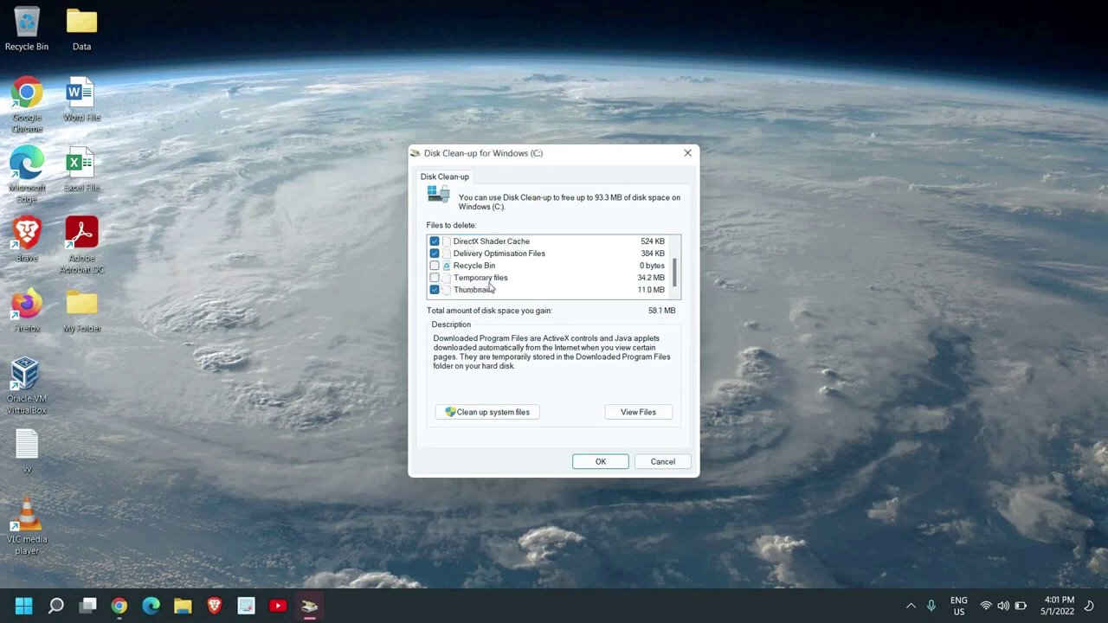
click(435, 265)
click(434, 278)
scroll(443, 269, up, 1)
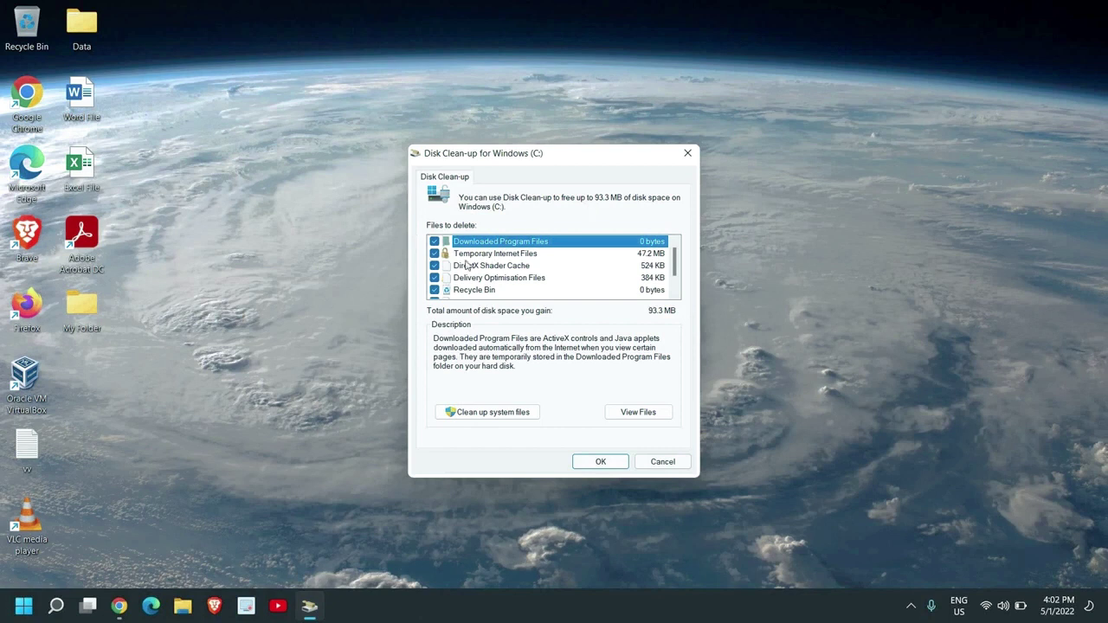
click(601, 463)
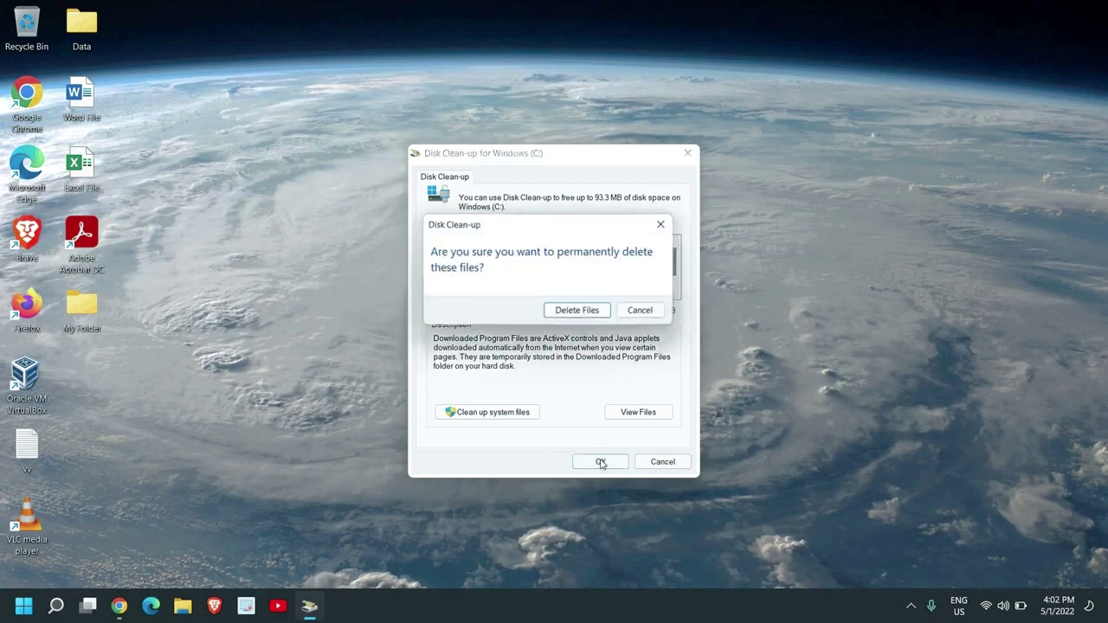
click(575, 312)
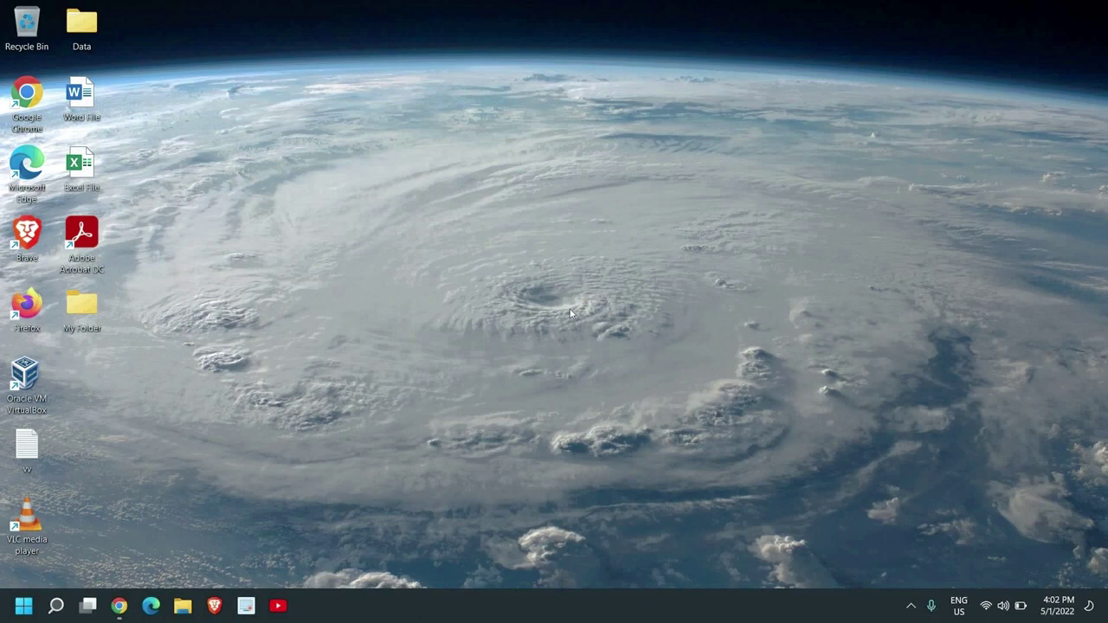
Open Task Manager, show the list of startup apps and maximise the window.
right_click(23, 605)
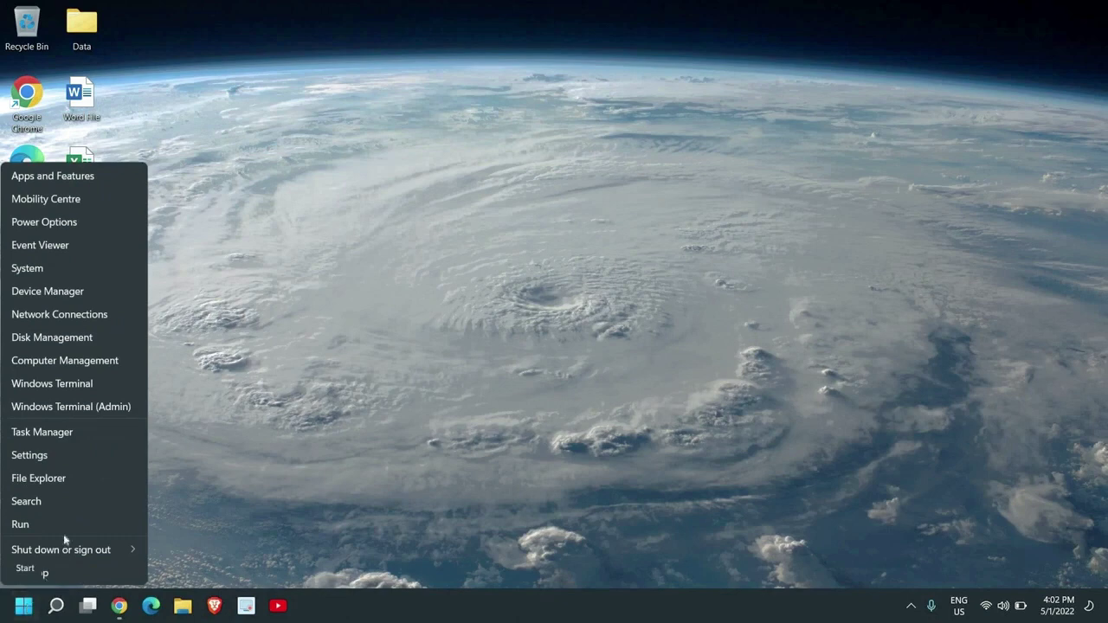
click(49, 433)
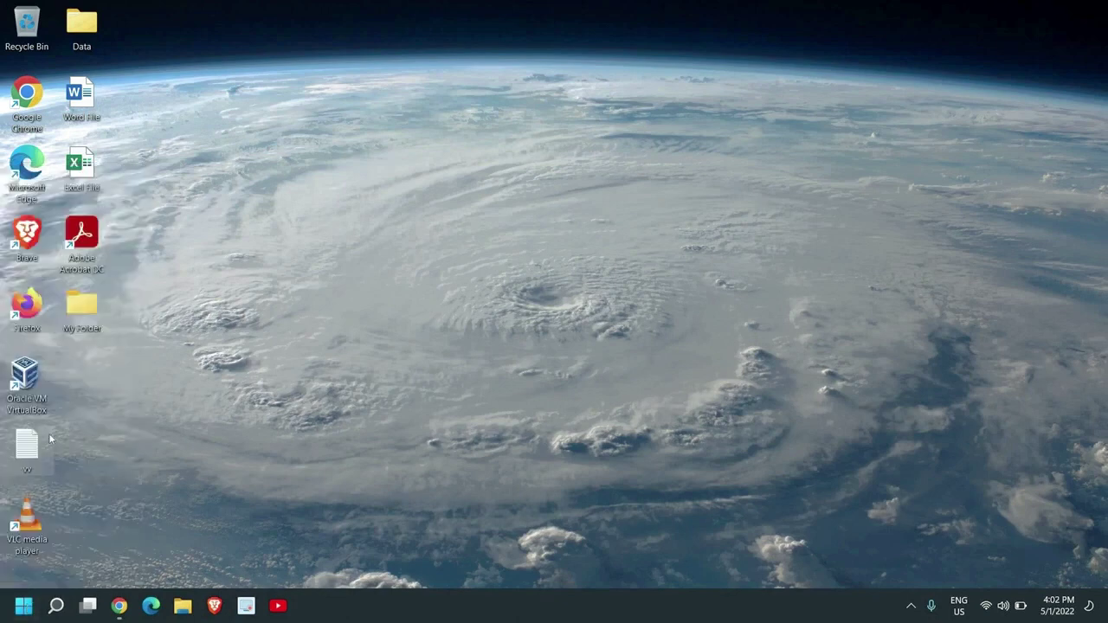
drag(622, 130, 393, 98)
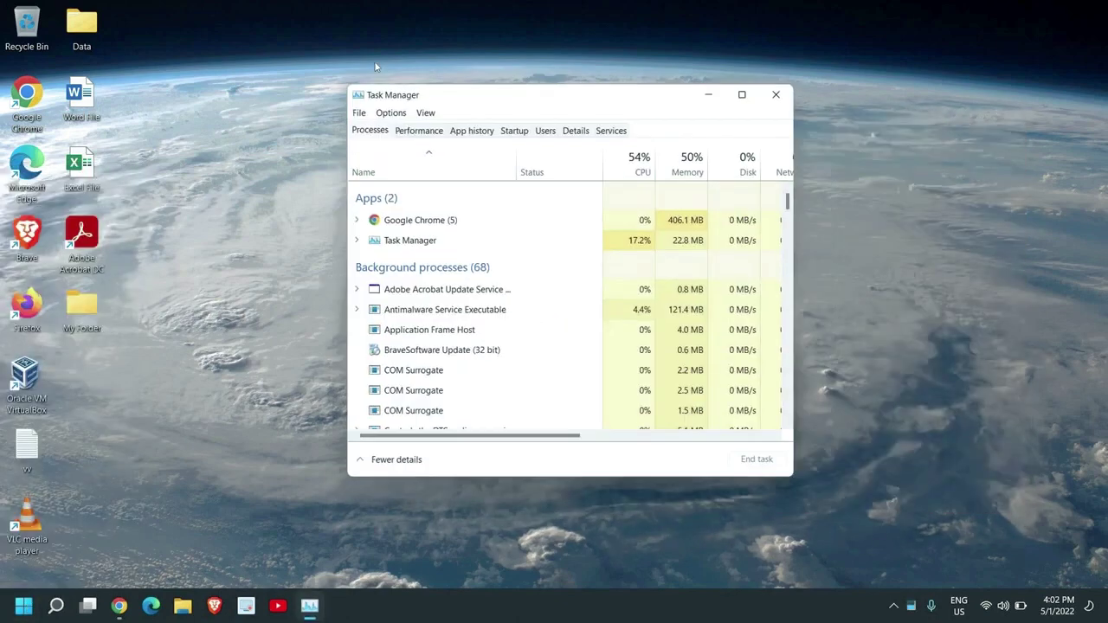
click(423, 104)
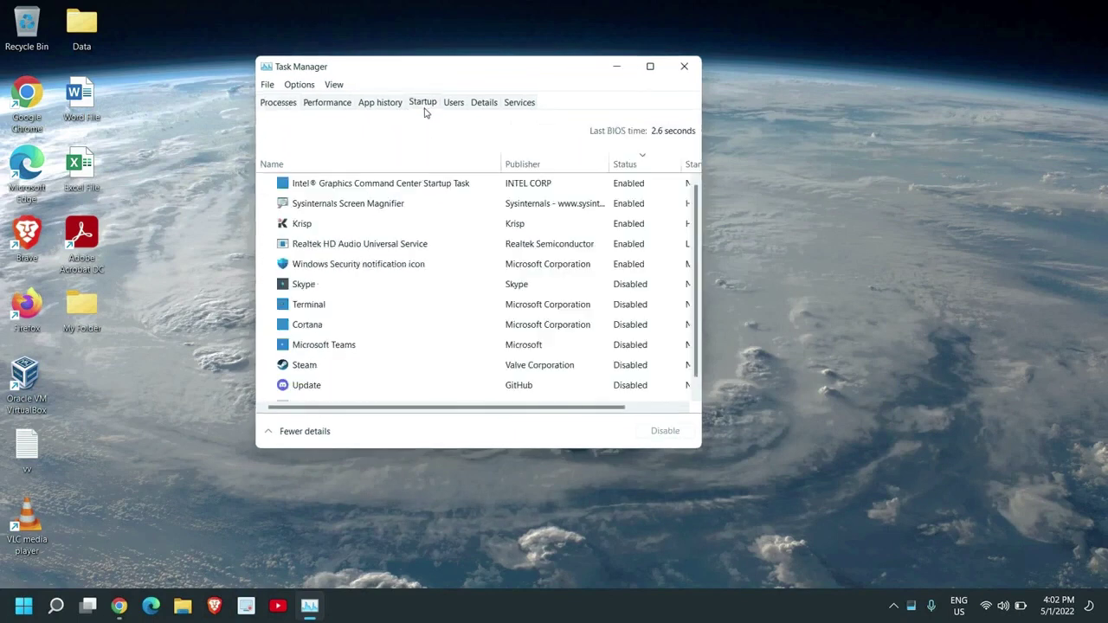
click(650, 67)
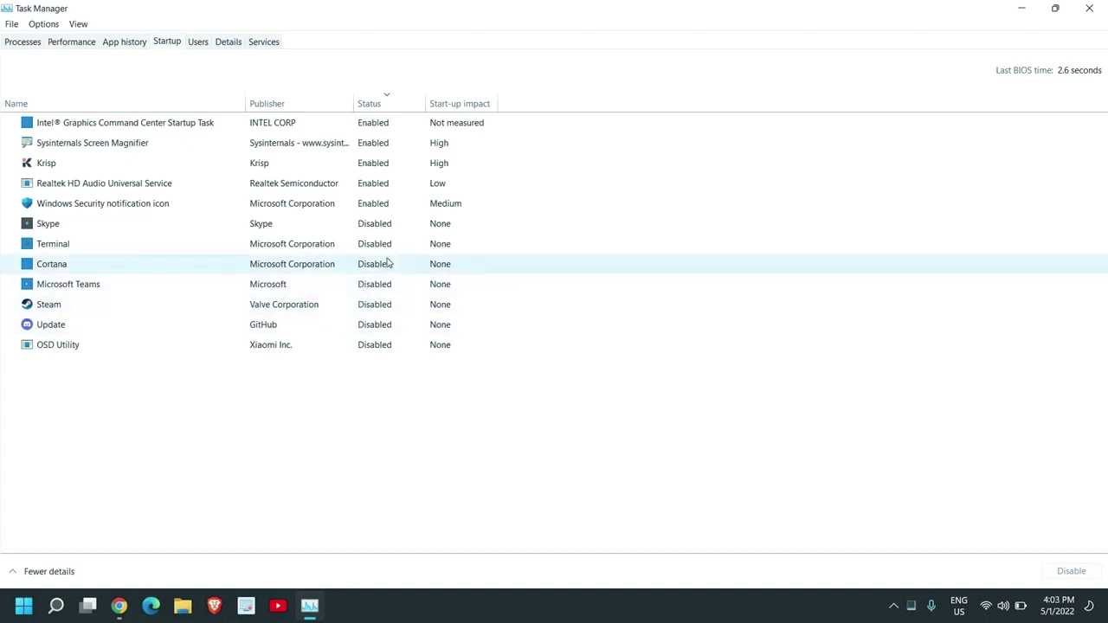
Check which actions are available for the Terminal startup app and close Task Manager.
click(362, 251)
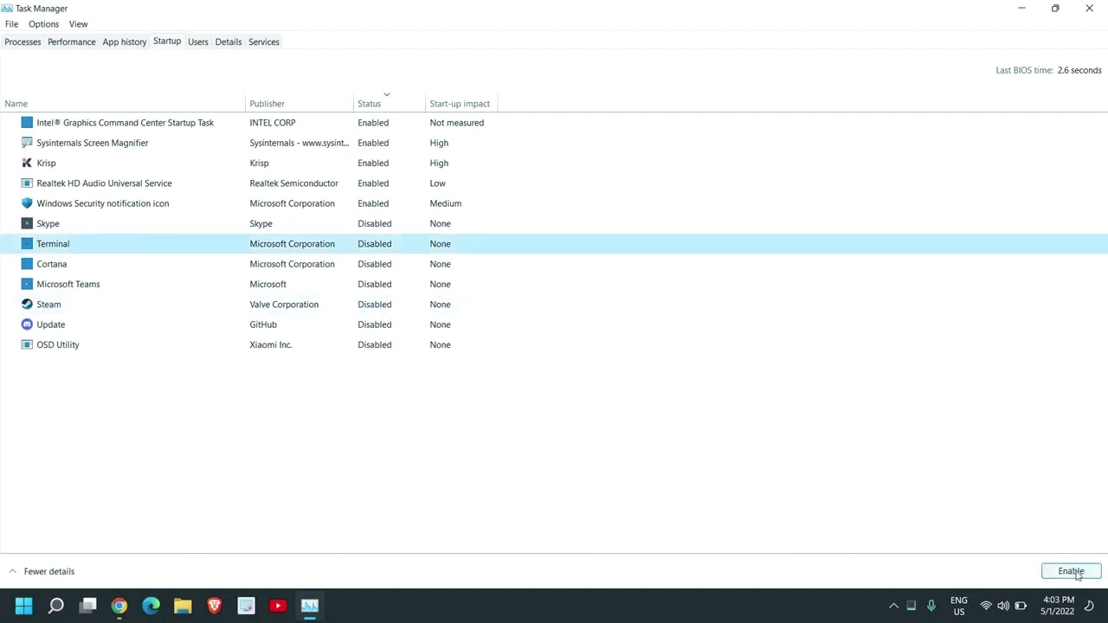
right_click(267, 252)
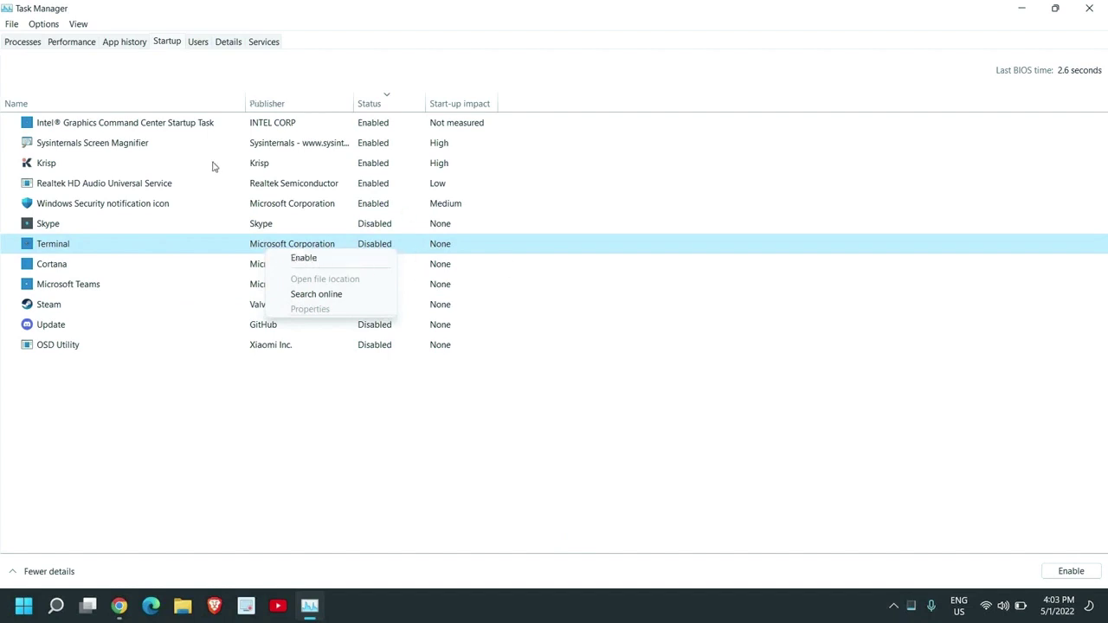
click(293, 293)
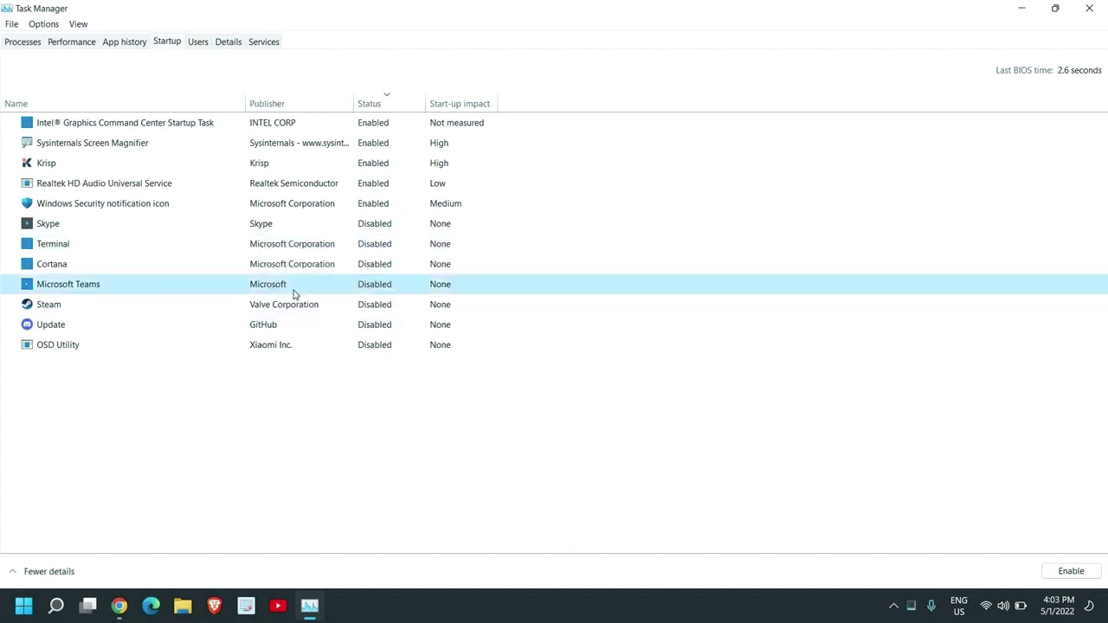
click(1090, 10)
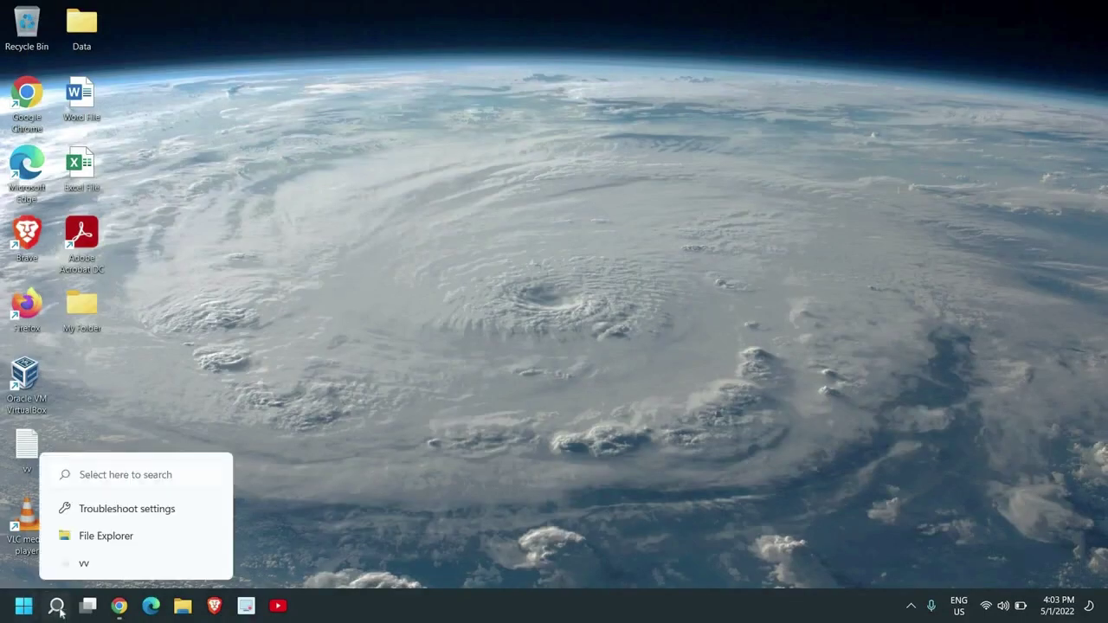
Open Command Prompt as administrator and display the System File Checker options with sfc /?
click(58, 609)
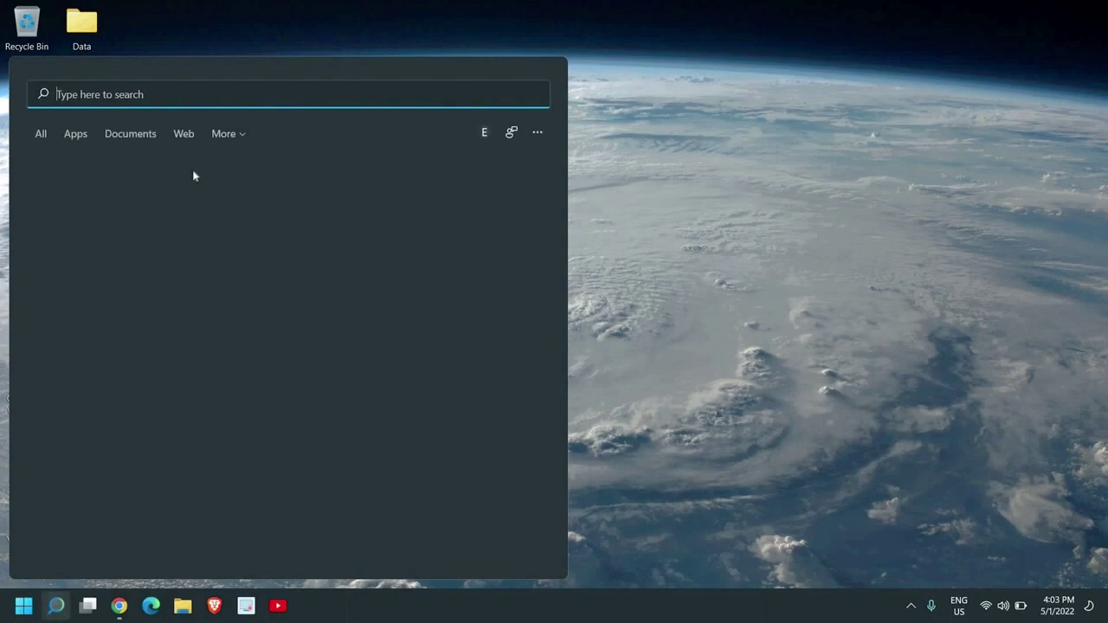
text(cmd)
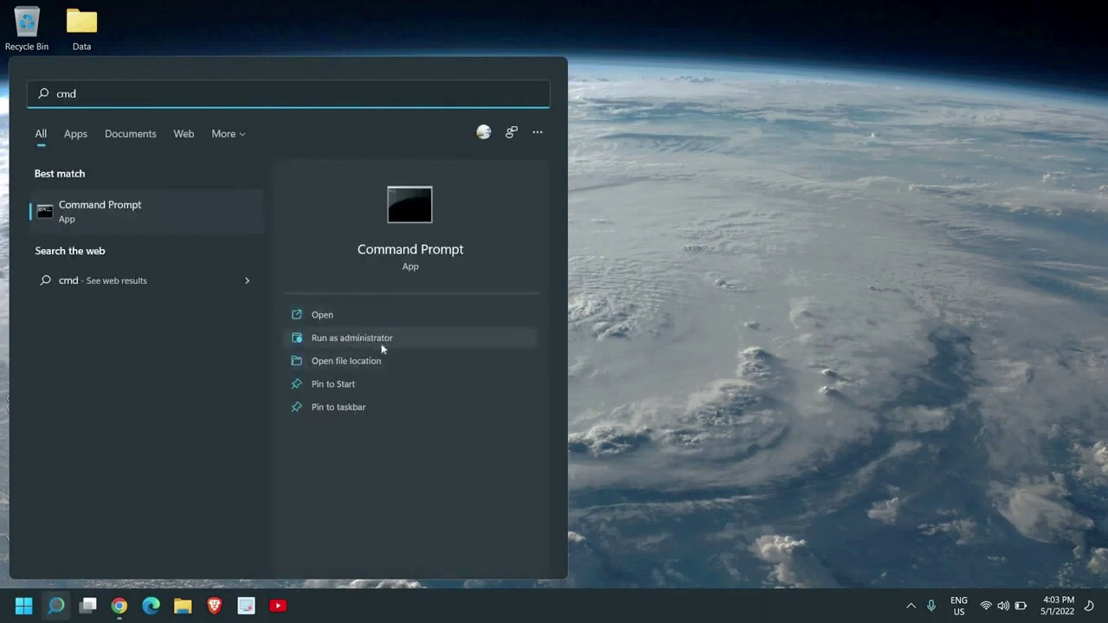
click(331, 339)
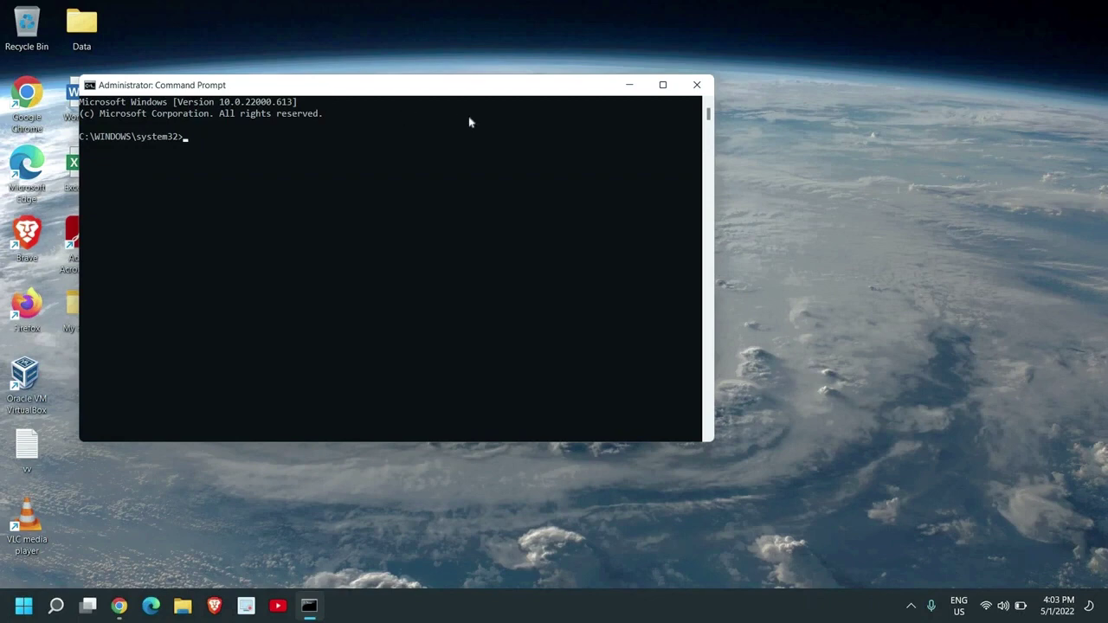
text(sfc /?)
key(Return)
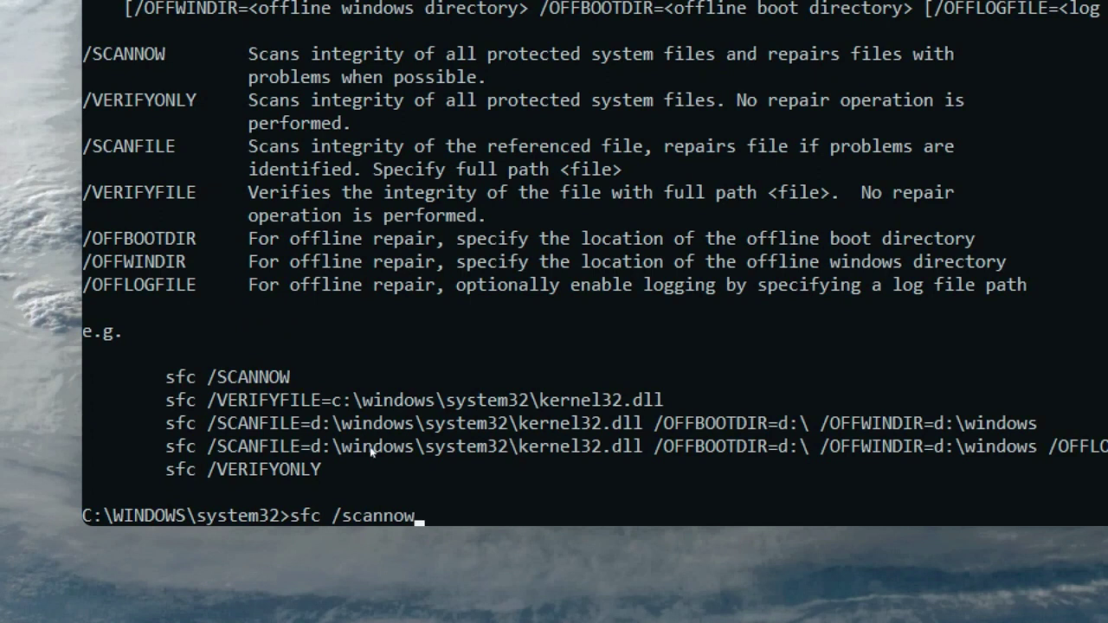
Run the System File Checker scan with sfc /scannow and close Command Prompt.
scroll(371, 451, down, 1)
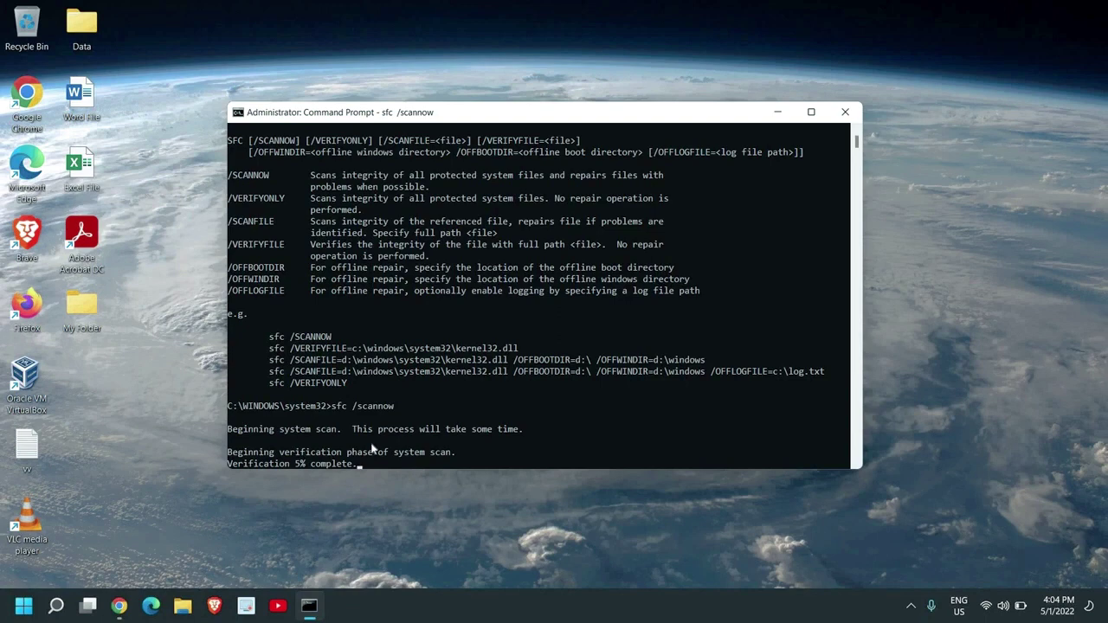
click(845, 112)
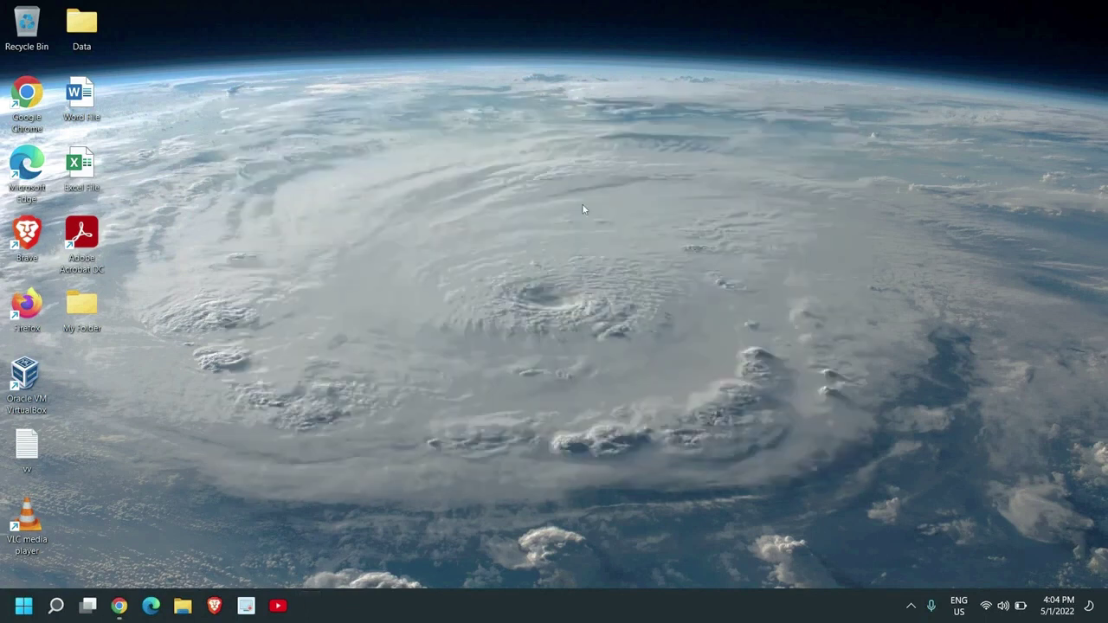
Search for the Windows Update settings to review the update status and options, close them and refresh the desktop.
click(55, 606)
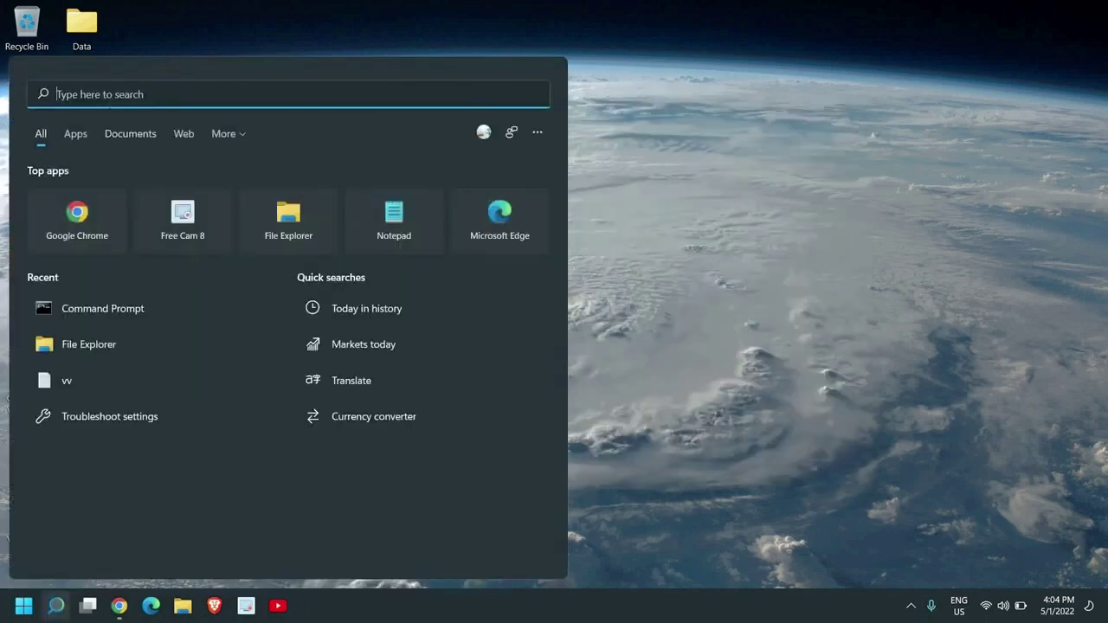
text(upd)
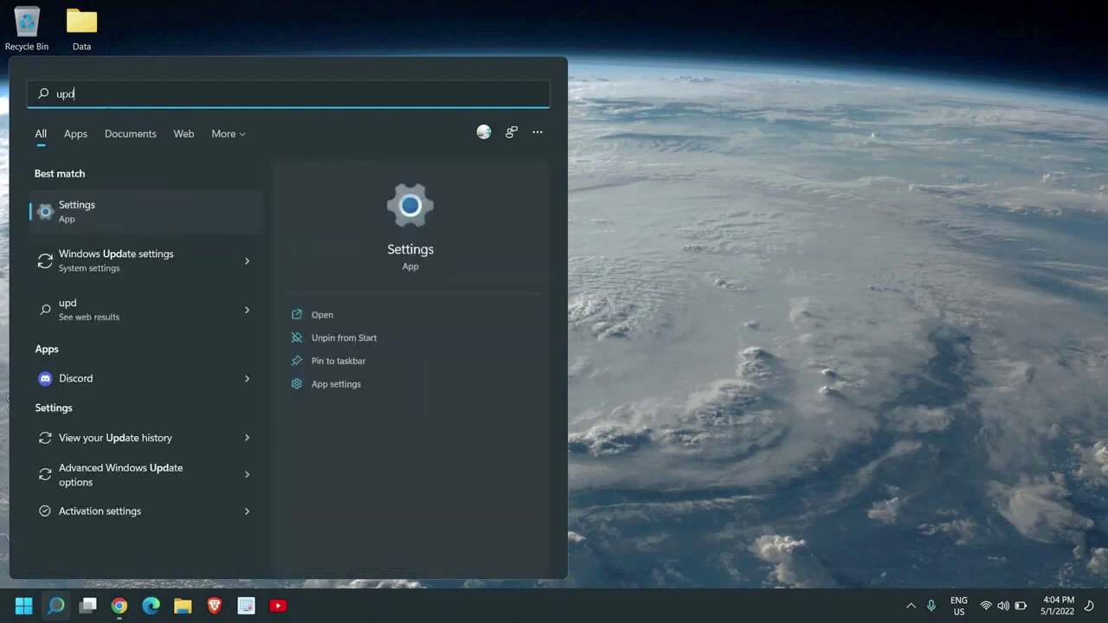
click(91, 268)
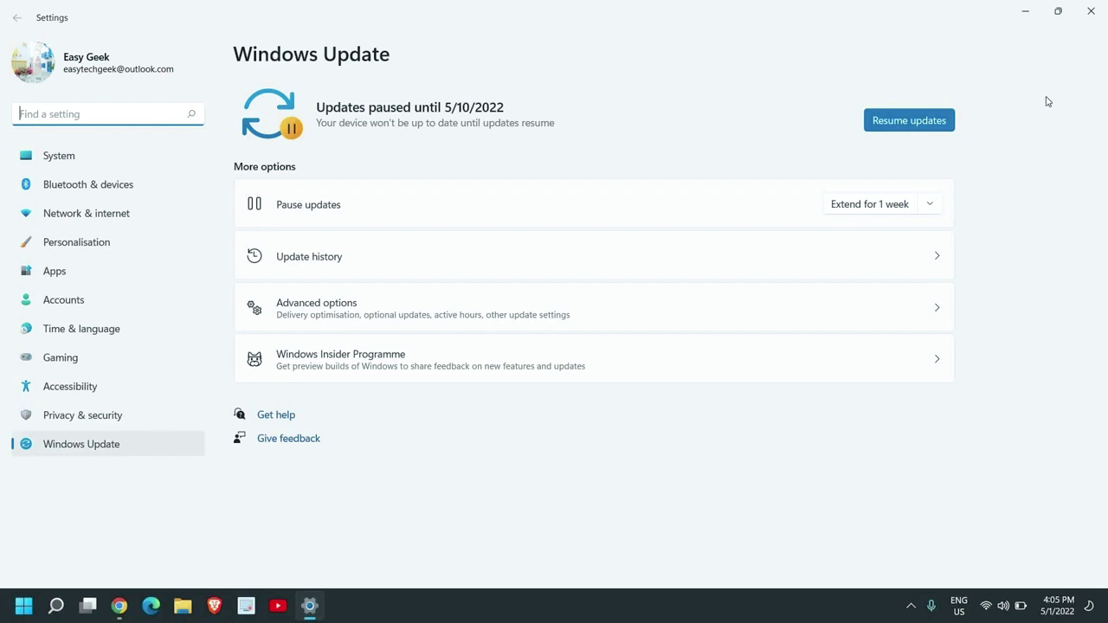
key(alt+F4)
right_click(456, 176)
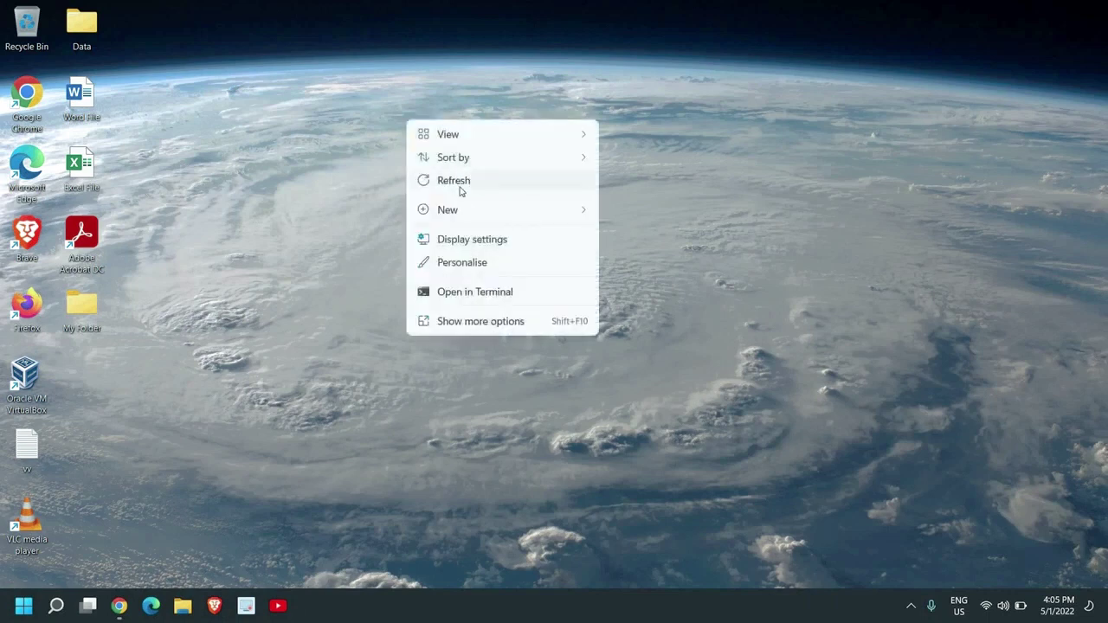
click(460, 190)
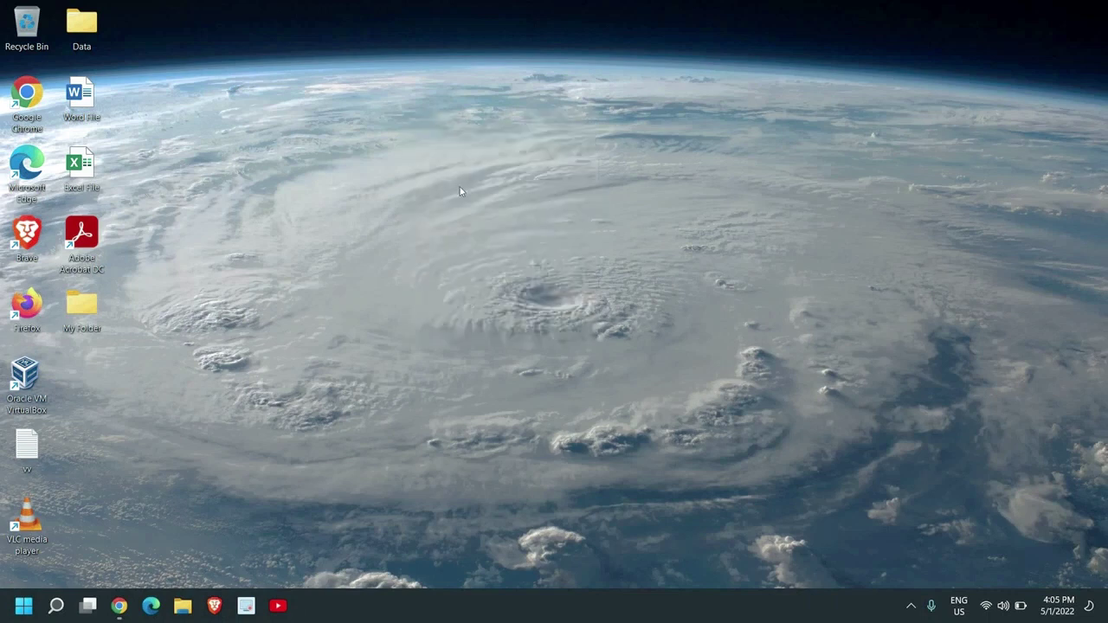